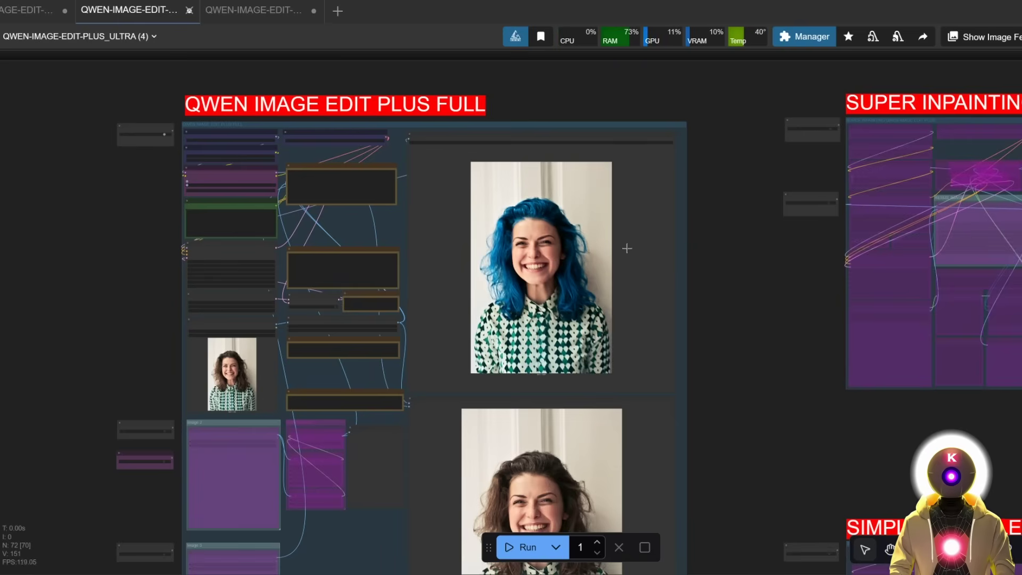
Step: Zoom in on the blue-haired portrait in the image comparer, then zoom back out
scroll(627, 248, "up", 4)
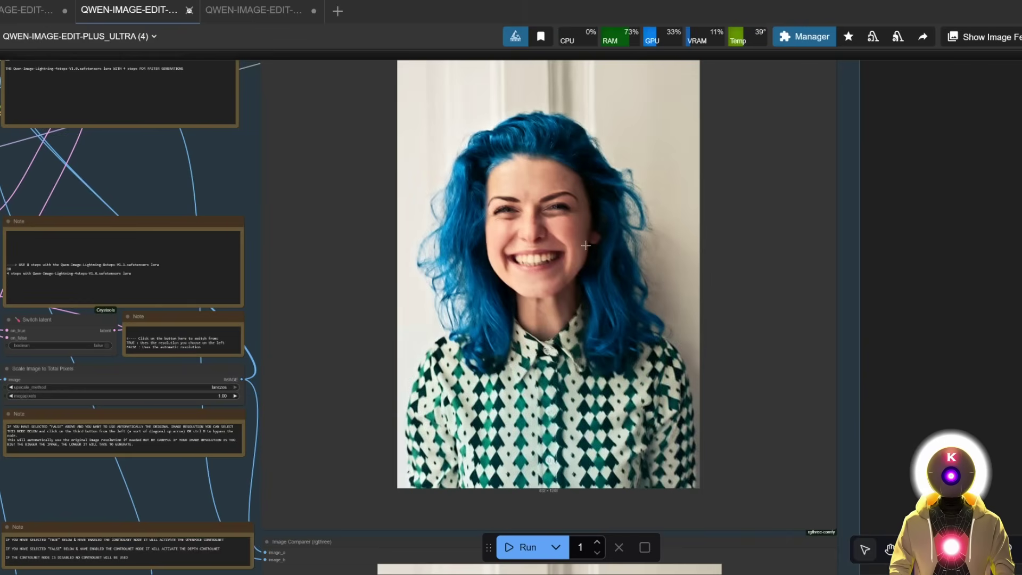
left_click_drag(684, 226, 677, 263)
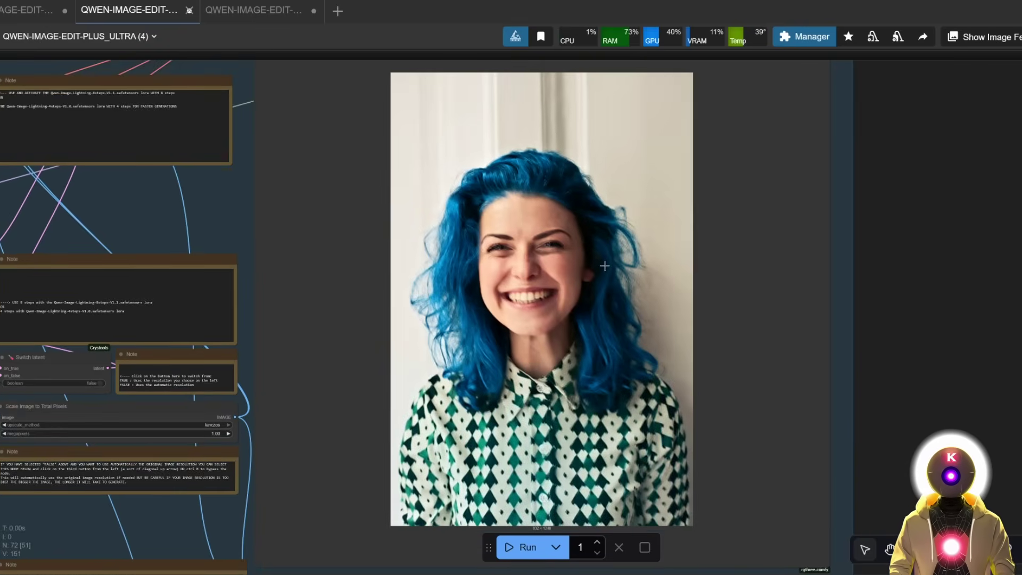
scroll(640, 258, "up", 2)
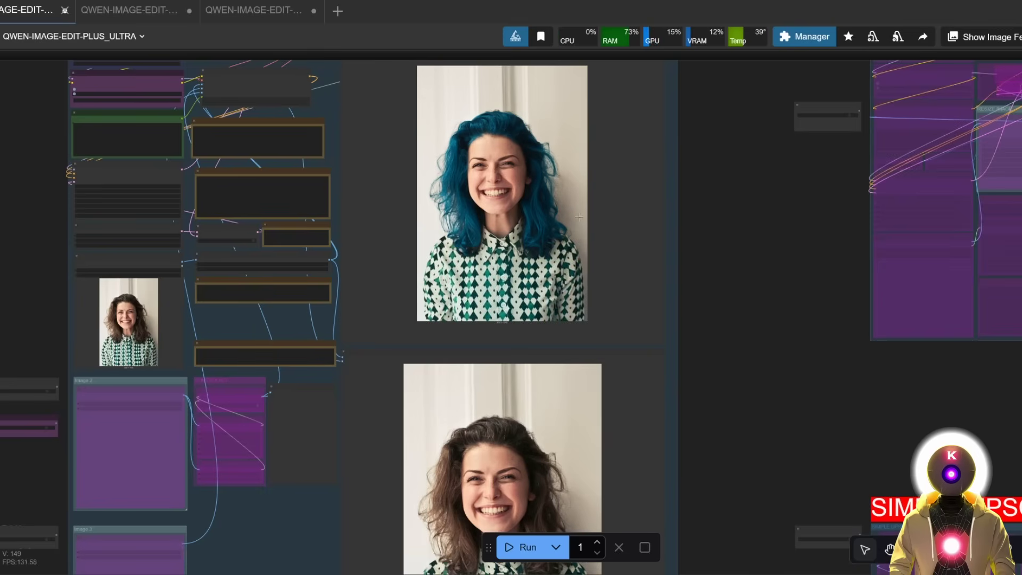
scroll(589, 210, "down", 3)
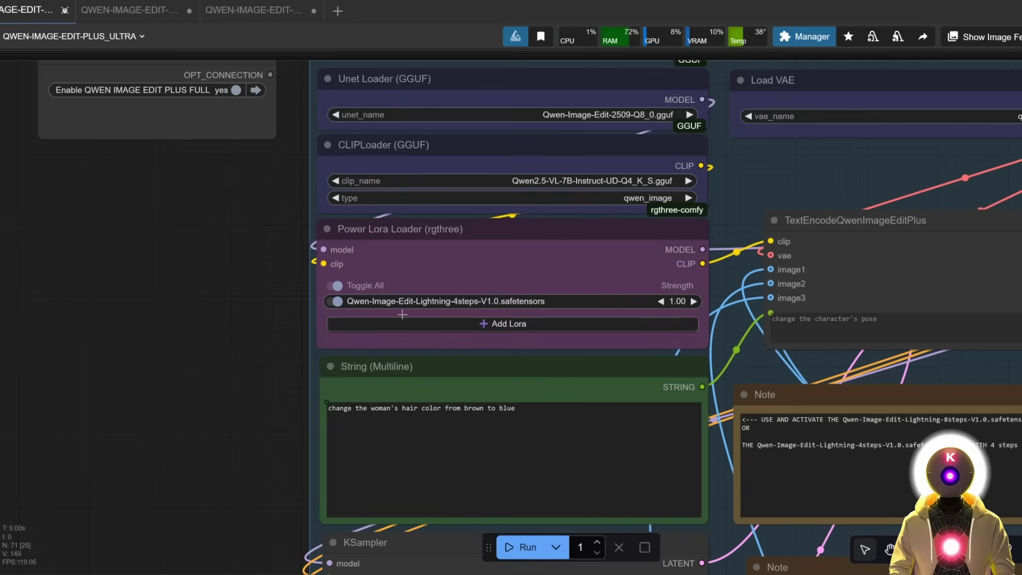
Step: Switch the Power Lora Loader to Qwen-Image-Lightning-4steps-V1.0 and run a trial generation
scroll(378, 314, "up", 6)
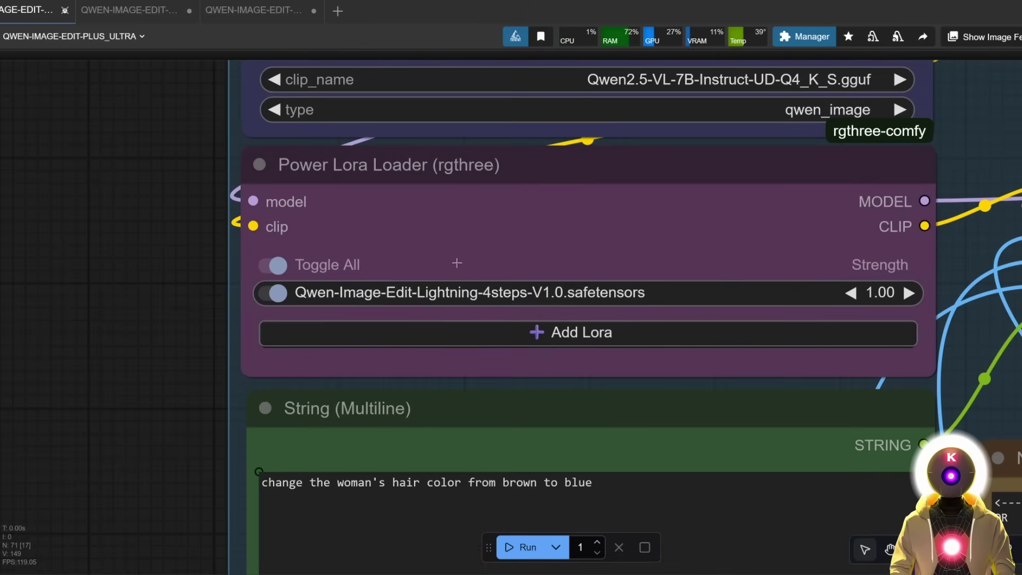
left_click(455, 296)
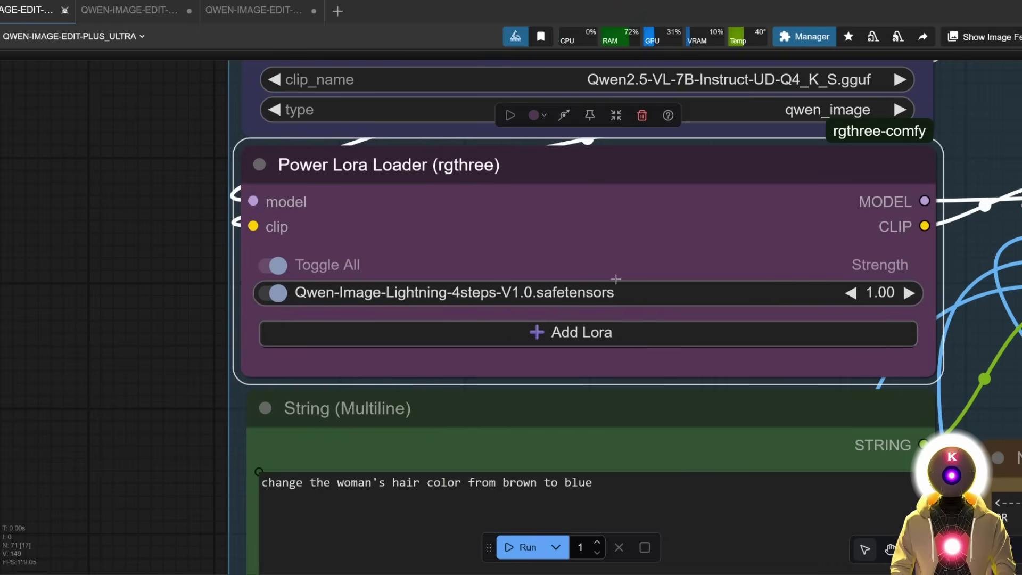
scroll(600, 281, "down", 2)
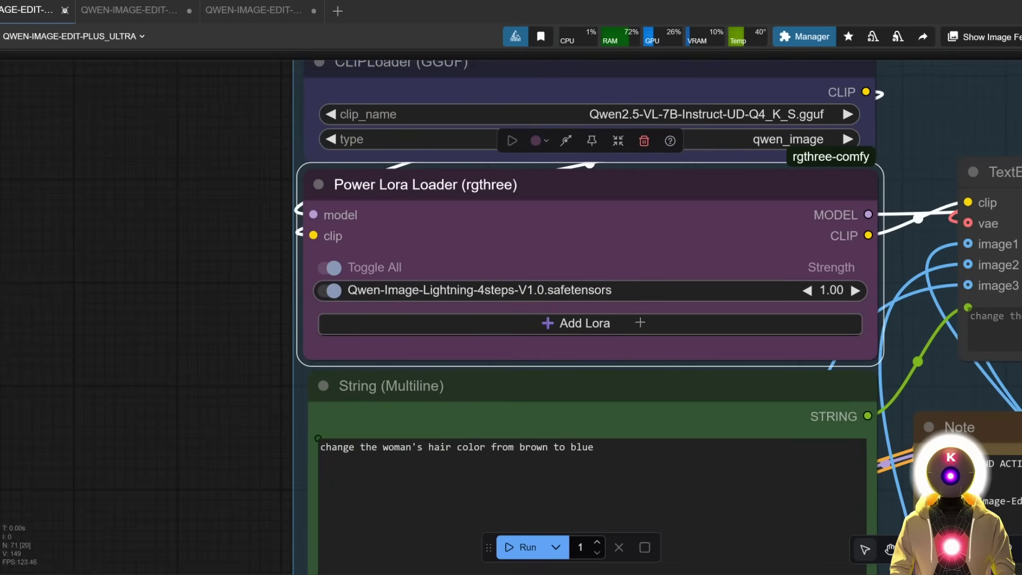
scroll(617, 304, "down", 2)
scroll(551, 280, "down", 1)
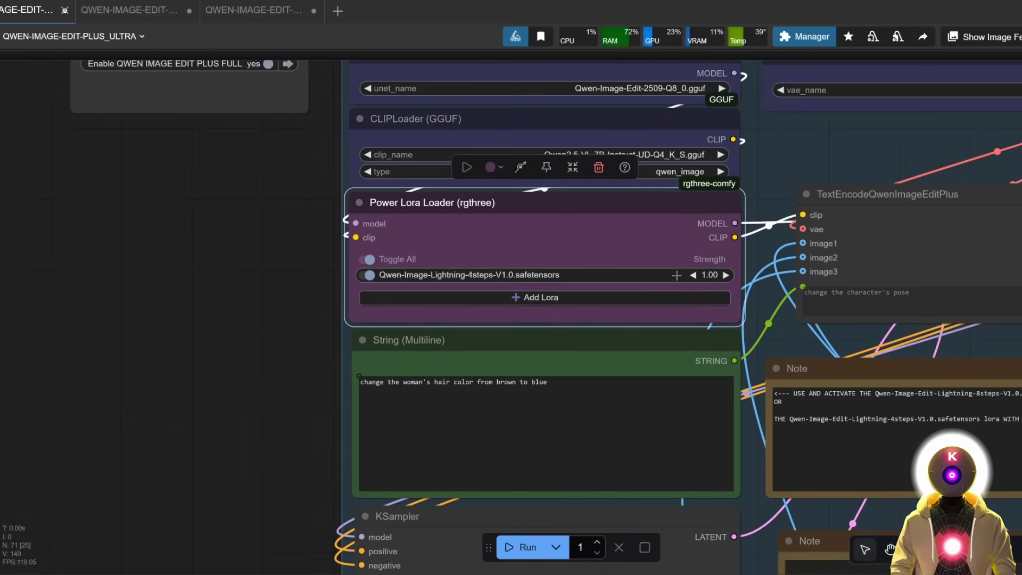
scroll(550, 280, "up", 4)
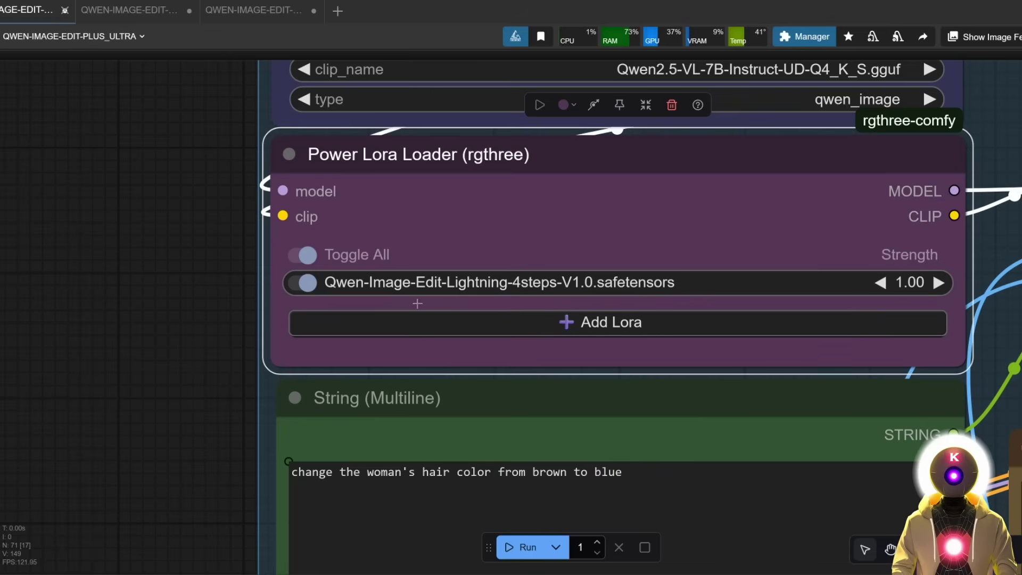
Step: Restore Qwen-Image-Edit-Lightning-4steps-V1.0 and zoom out to the whole workflow
scroll(389, 299, "down", 1)
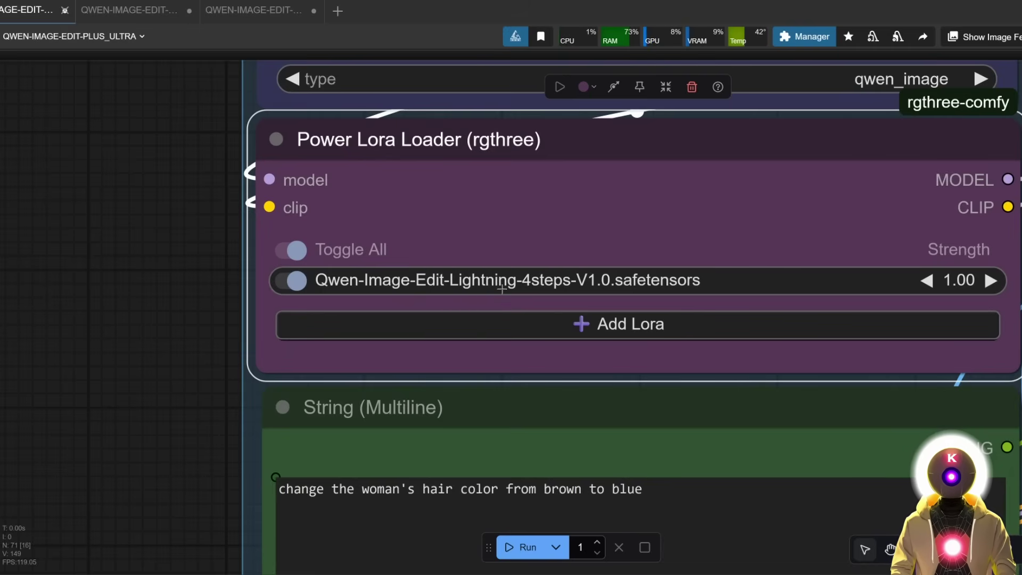
scroll(502, 289, "down", 3)
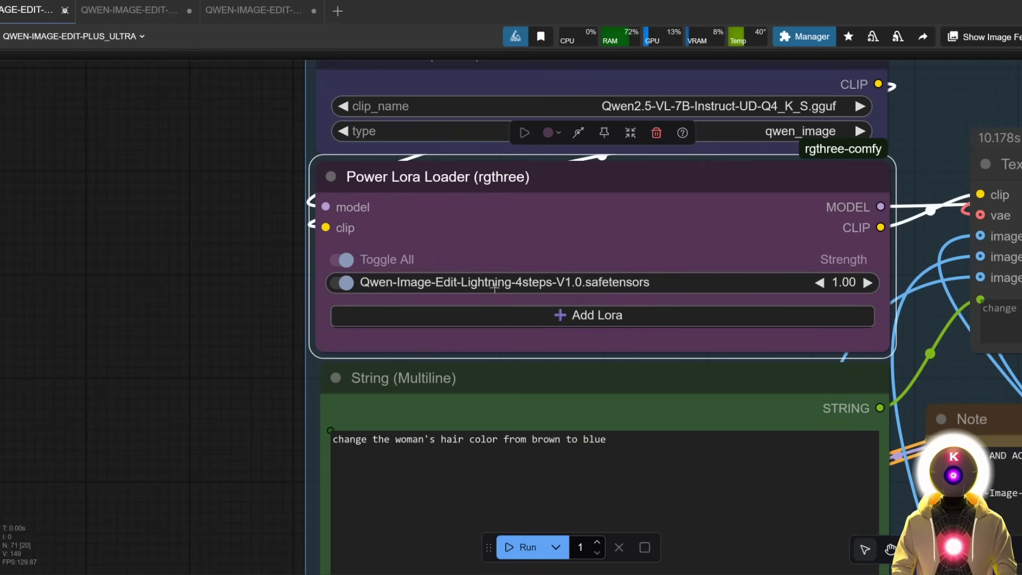
scroll(177, 263, "down", 15)
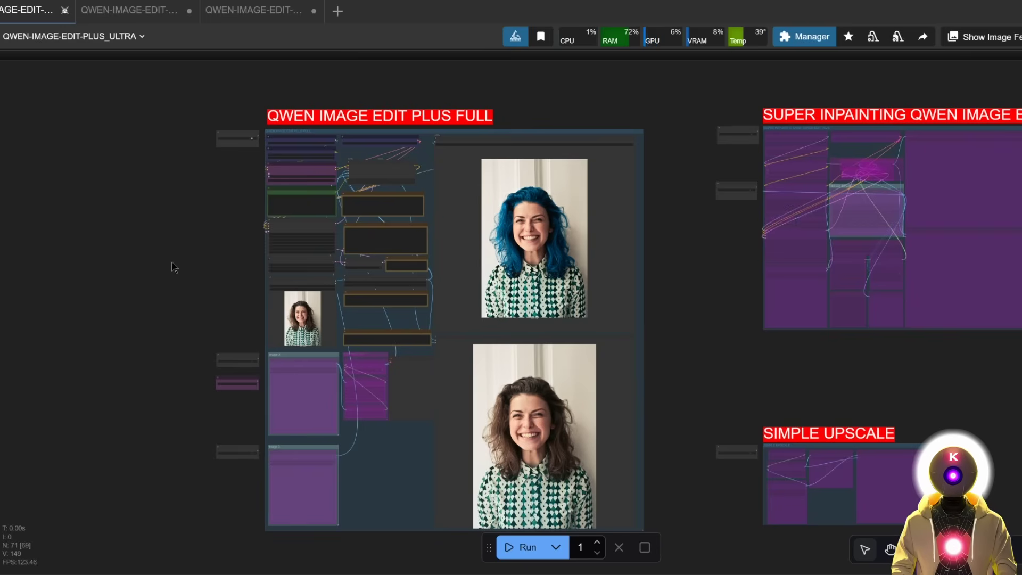
Step: Set Enable Image 2 to yes in the QWEN IMAGE EDIT PLUS FULL group
key("2")
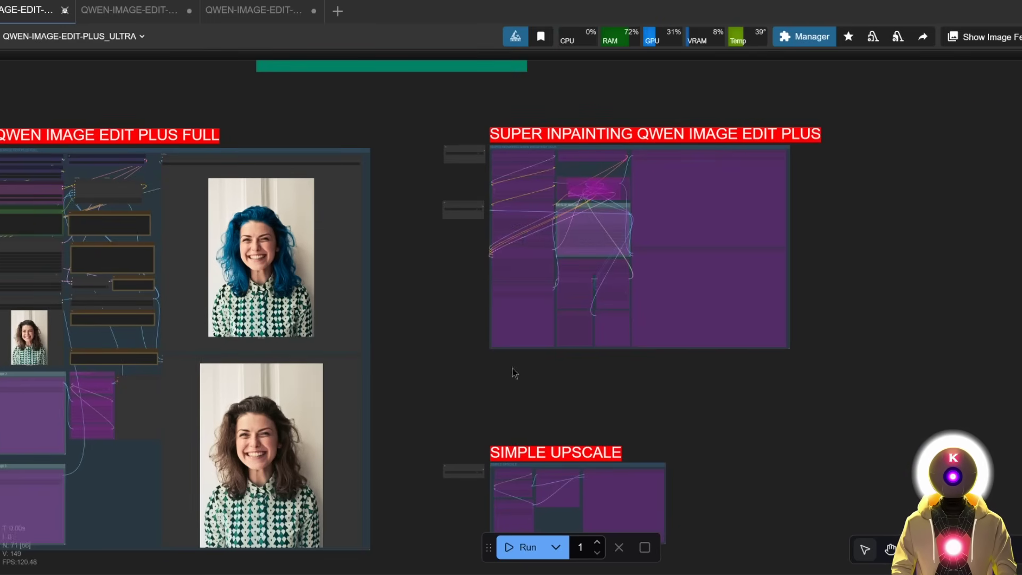
left_click_drag(446, 383, 777, 340)
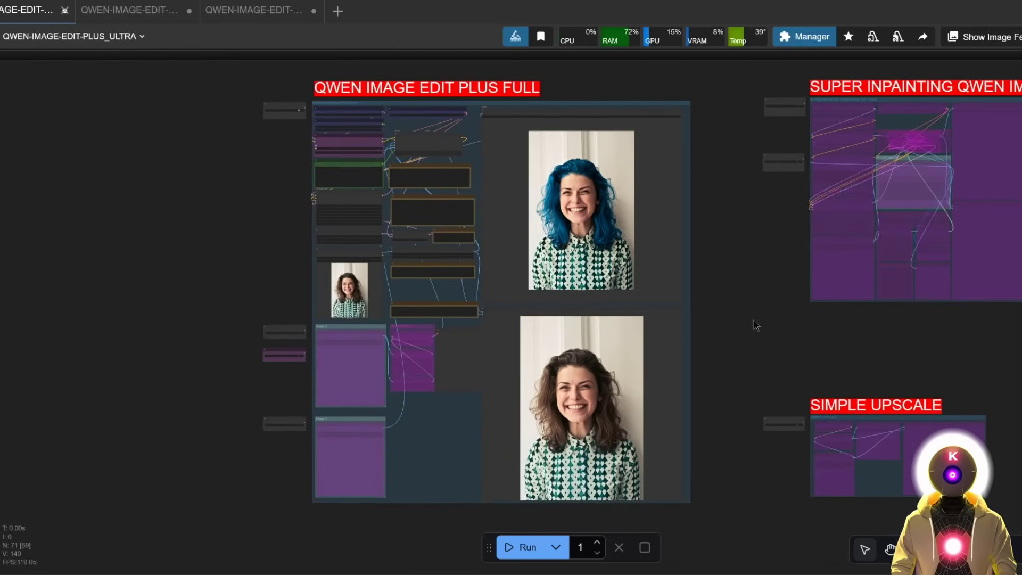
scroll(307, 270, "up", 15)
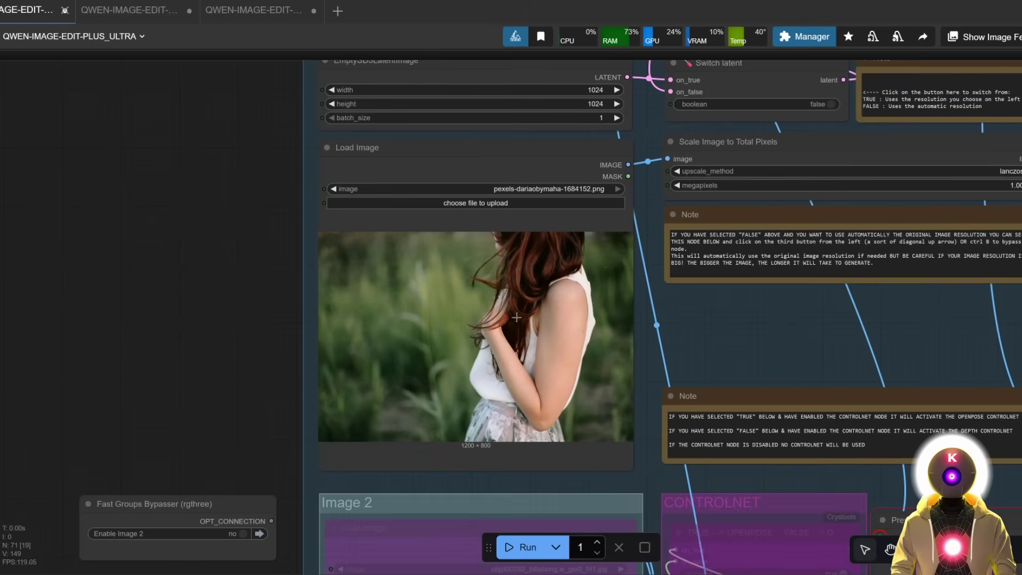
scroll(569, 319, "up", 4)
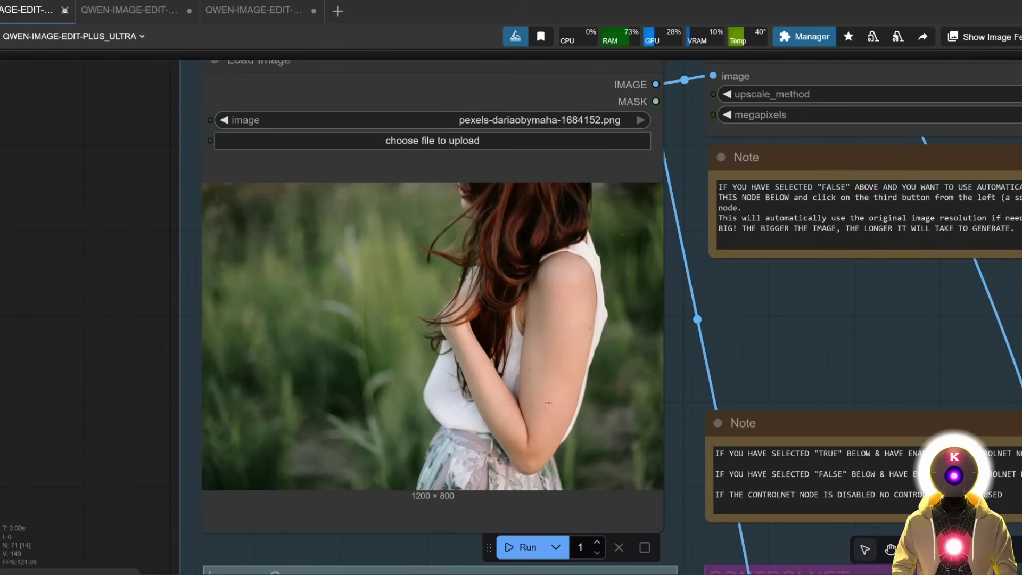
scroll(587, 268, "down", 5)
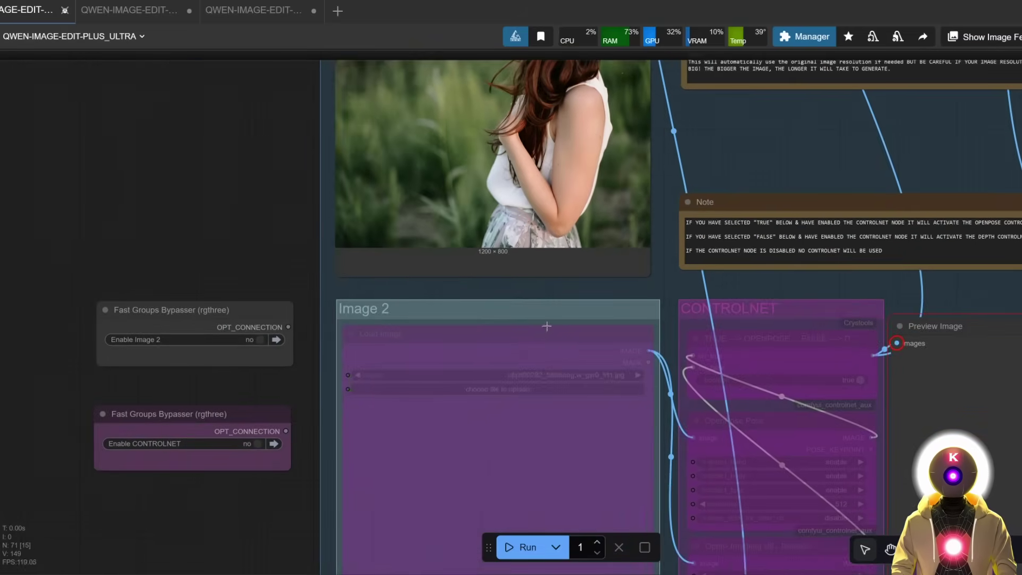
left_click(261, 209)
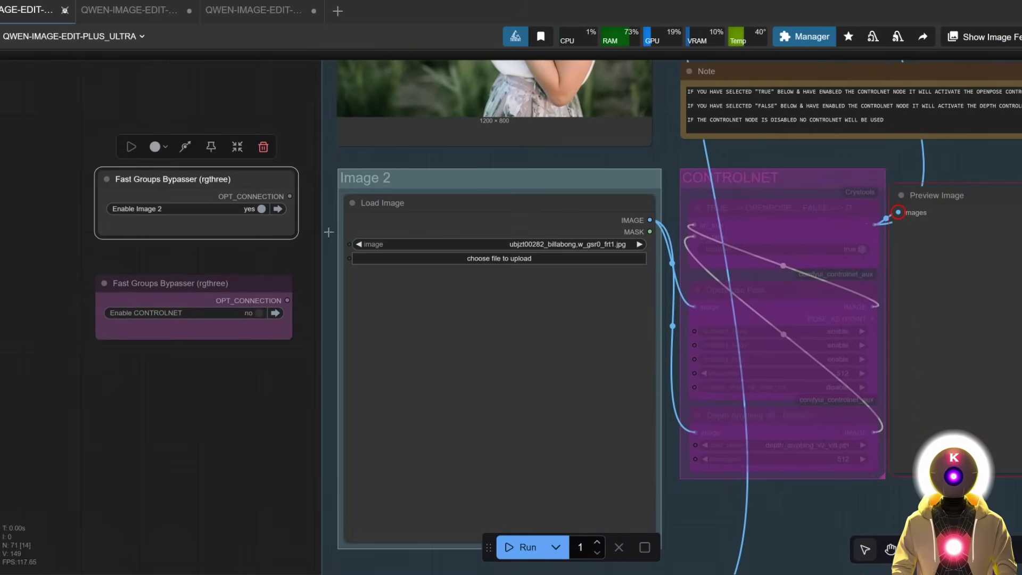
Step: Upload the snake tattoo New Project.jpg into Image 2's Load Image node
left_click(523, 259)
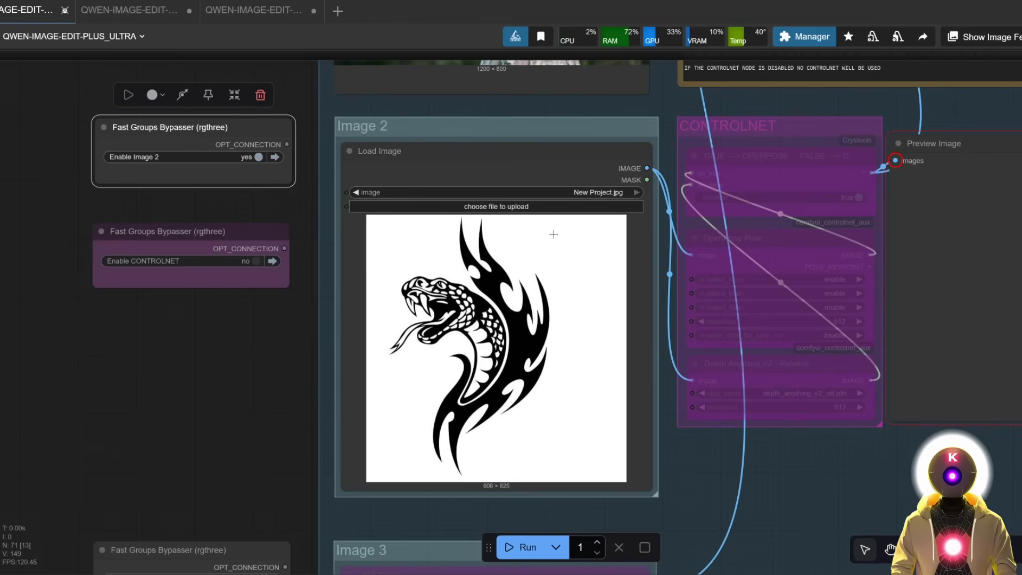
scroll(559, 240, "up", 5)
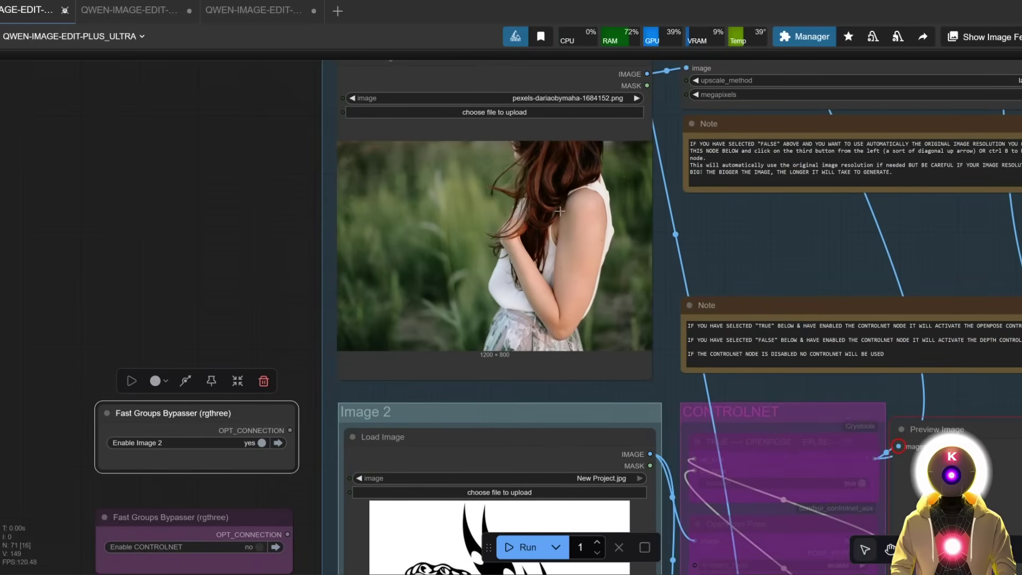
scroll(623, 230, "up", 3)
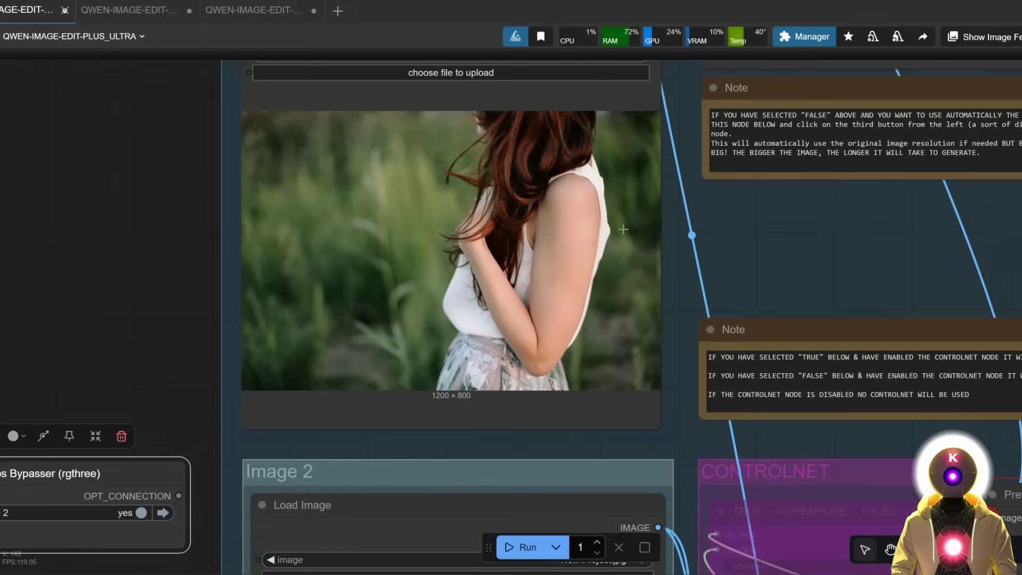
scroll(624, 229, "up", 3)
left_click_drag(611, 229, 645, 260)
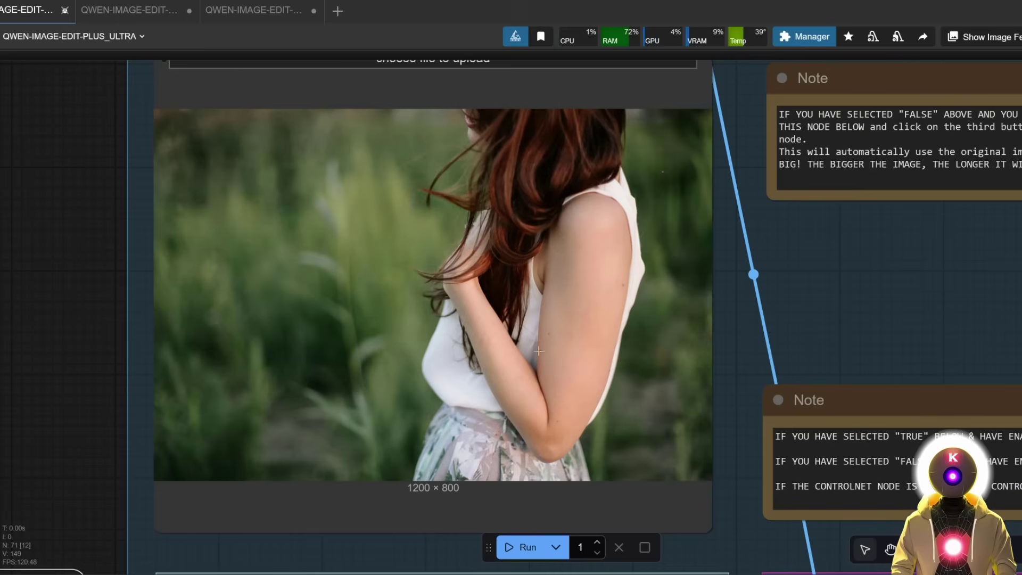
Step: In MaskEditor, brush red over the woman's upper arm and save the mask
right_click(590, 196)
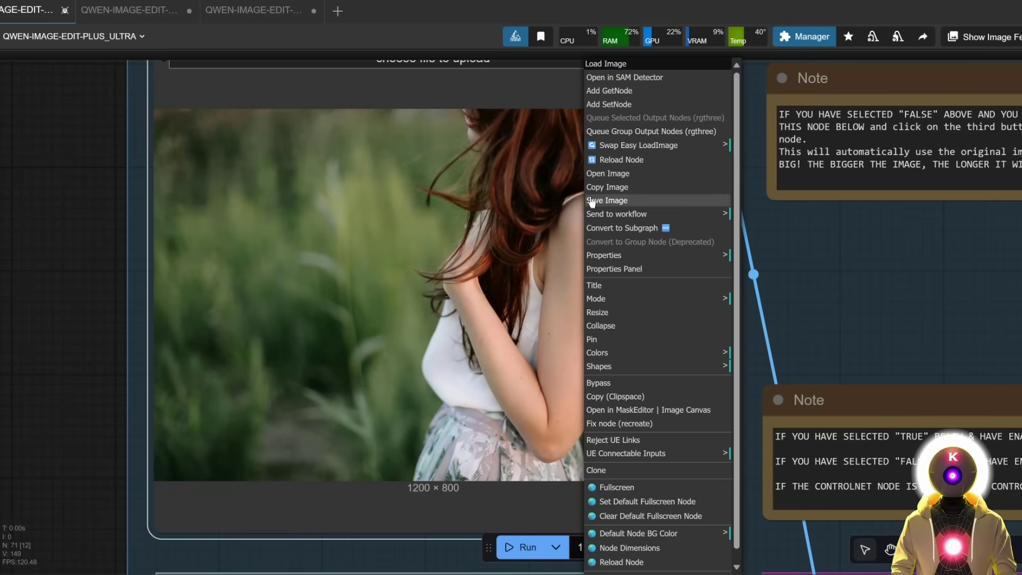
left_click(638, 411)
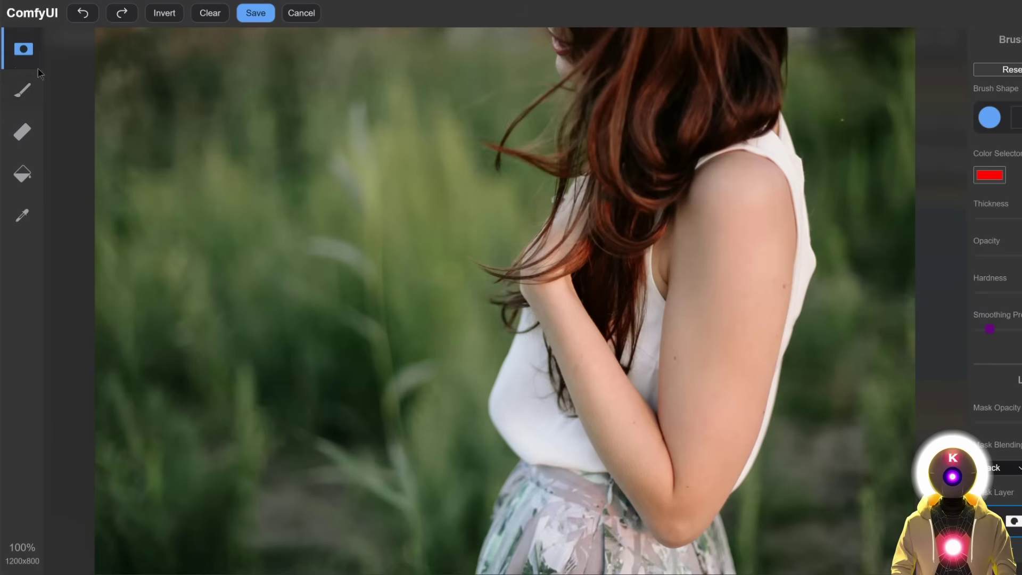
left_click(24, 91)
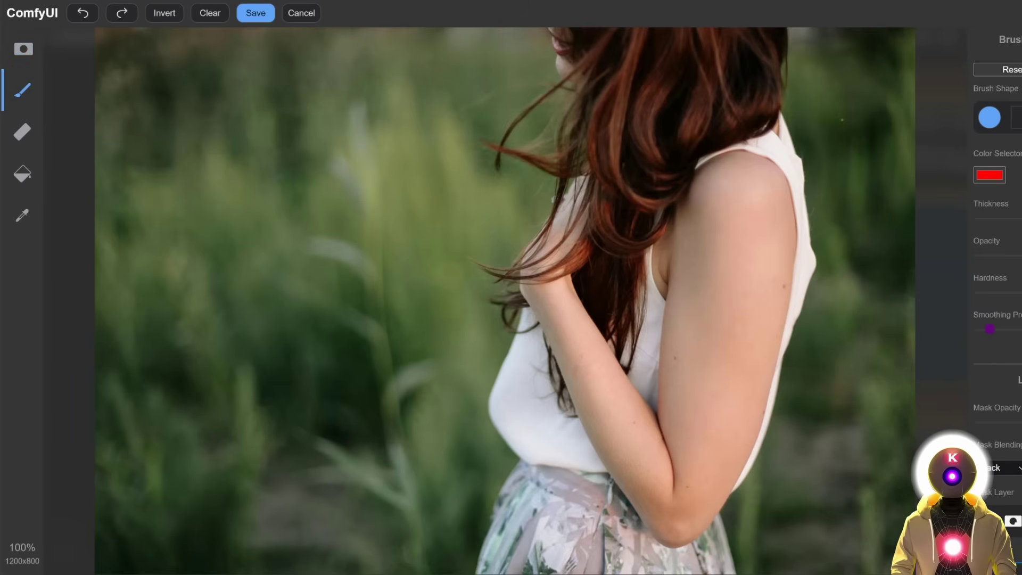
left_click(1014, 220)
mouse_move(701, 257)
left_mouse_down()
mouse_move(720, 241)
mouse_move(748, 269)
mouse_move(755, 305)
mouse_move(731, 420)
mouse_move(711, 463)
mouse_move(698, 455)
mouse_move(689, 362)
mouse_move(716, 259)
mouse_move(703, 358)
mouse_move(710, 404)
mouse_move(698, 304)
left_mouse_up()
mouse_move(722, 370)
left_mouse_down()
mouse_move(743, 242)
mouse_move(752, 312)
left_mouse_up()
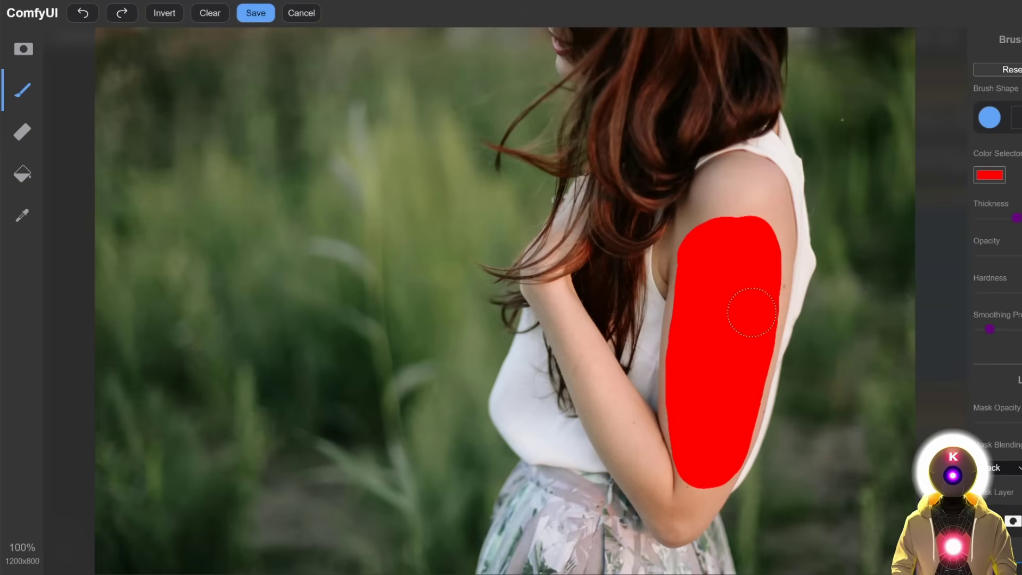
left_click(255, 14)
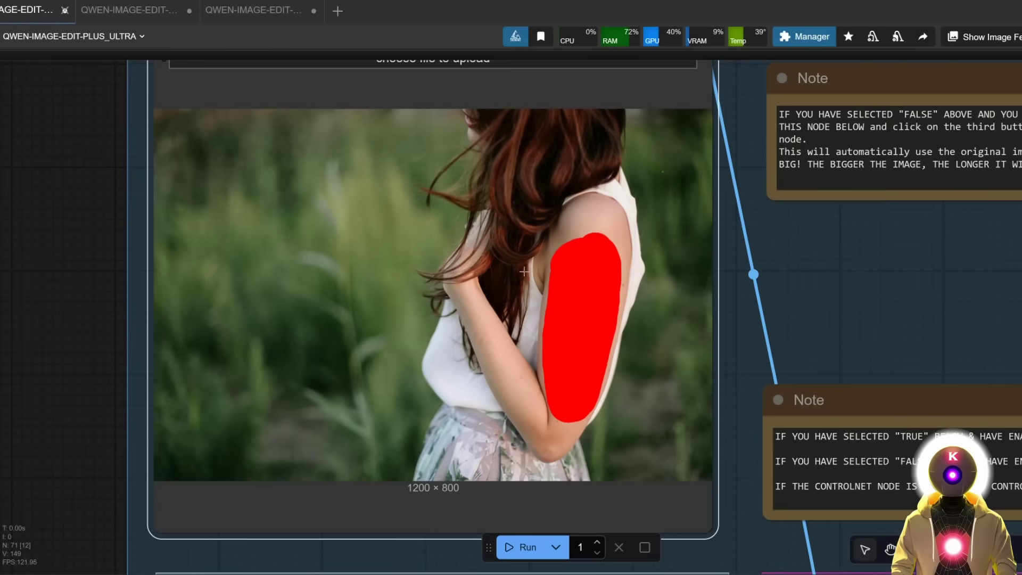
Step: Paste a prompt into String (Multiline) asking to tattoo the red arm area with image 2's artwork
scroll(586, 346, "down", 5)
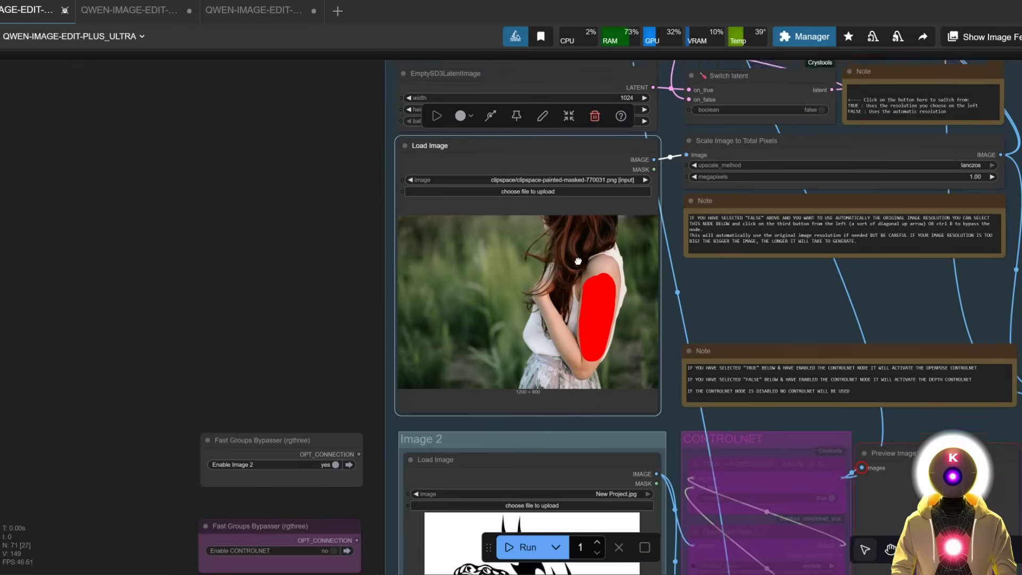
scroll(223, 228, "up", 3)
scroll(222, 229, "up", 3)
scroll(406, 296, "up", 5)
left_click(407, 296)
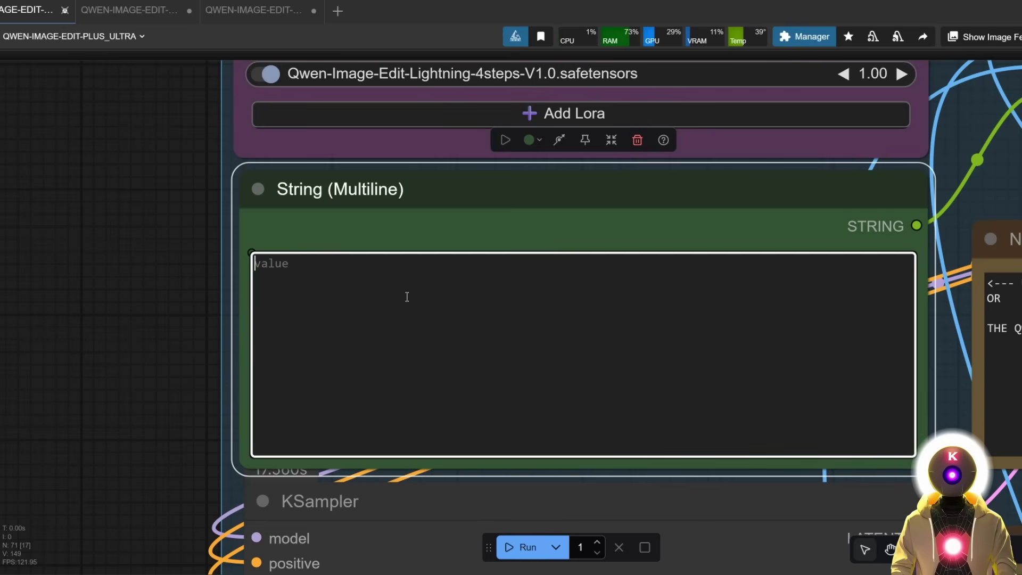
type("tattoo the red area of the woman's arm with the artwork in image 2")
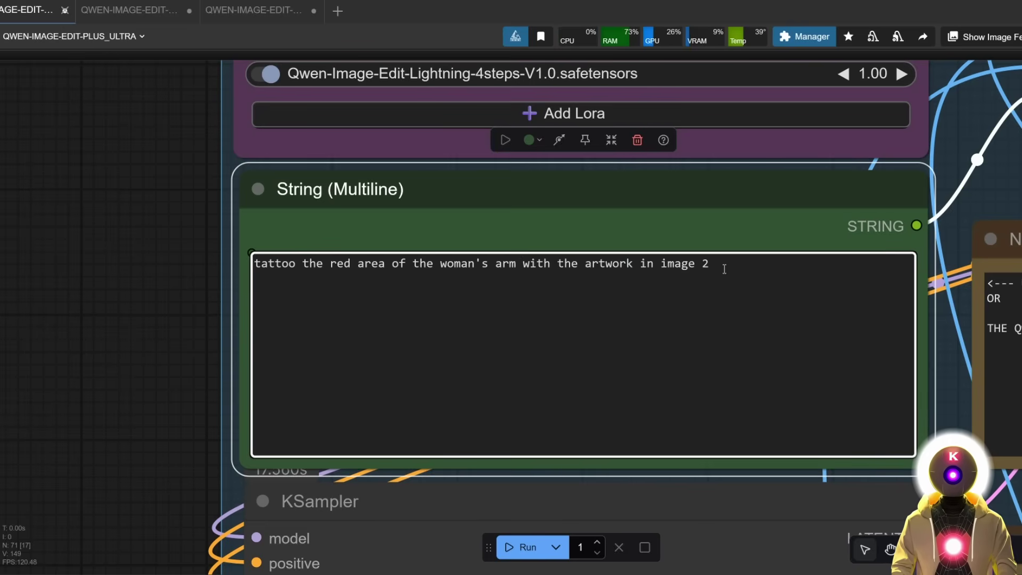
Step: Run the workflow and inspect the generated snake tattoo on the arm
scroll(724, 268, "down", 1)
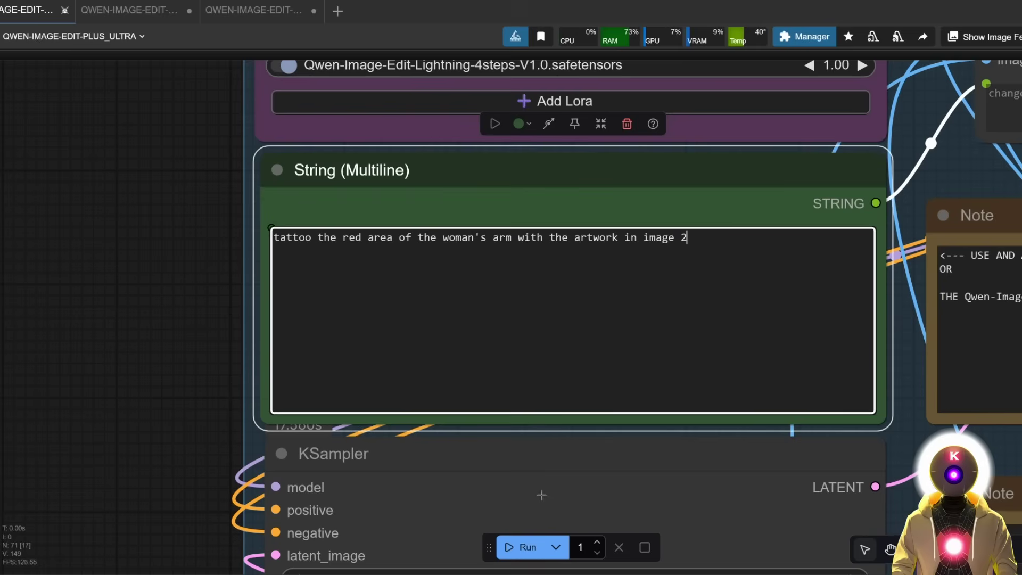
left_click(519, 546)
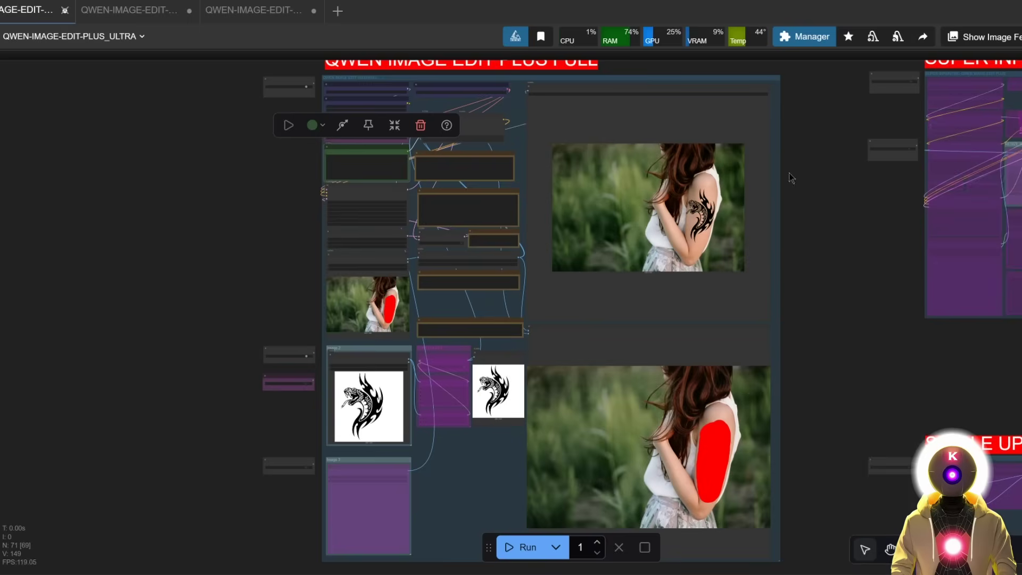
scroll(743, 208, "up", 3)
scroll(744, 208, "up", 2)
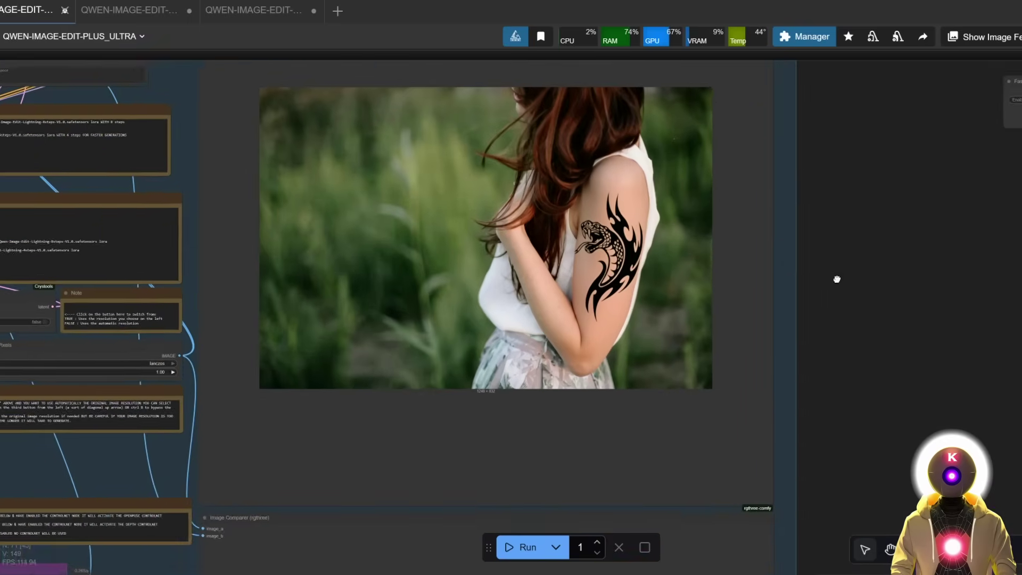
scroll(835, 278, "down", 1)
scroll(716, 260, "down", 1)
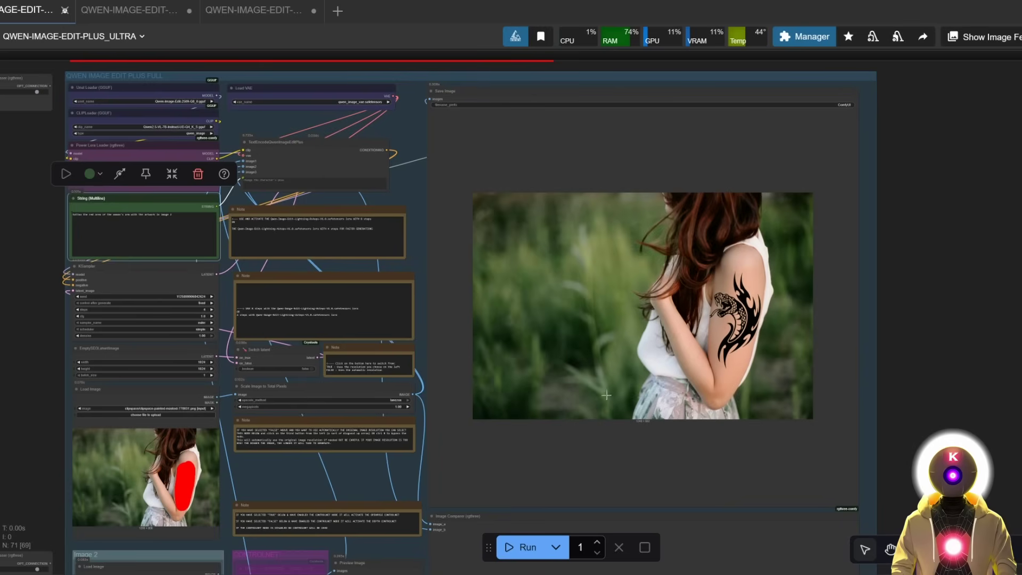
left_click_drag(606, 395, 778, 224)
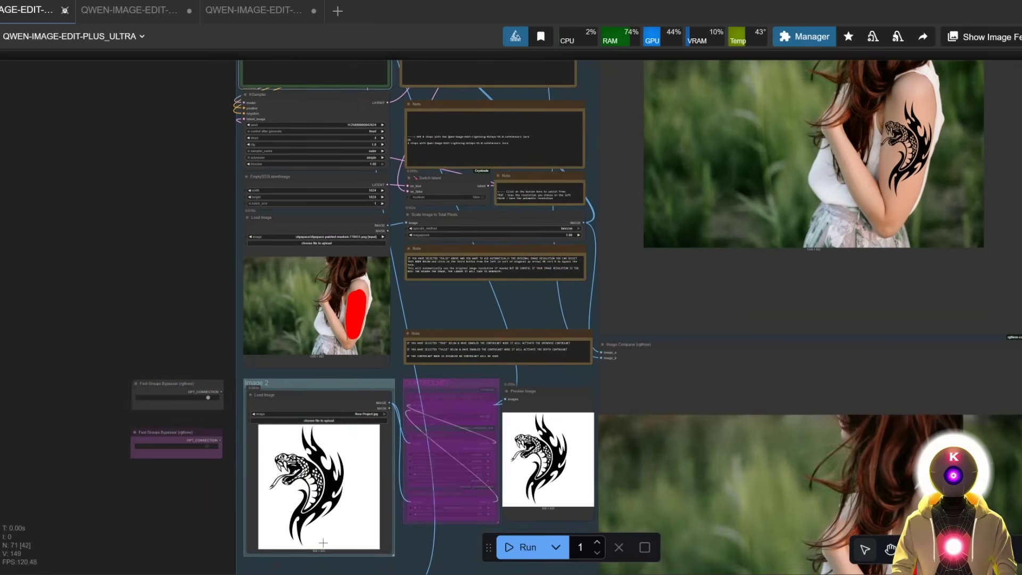
left_click_drag(811, 343, 692, 481)
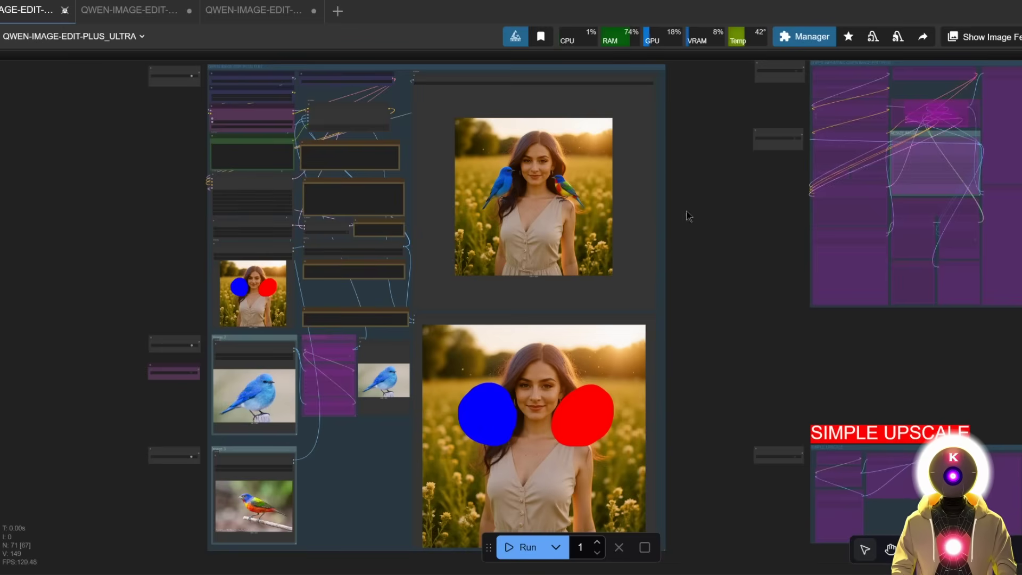
left_click_drag(638, 178, 695, 87)
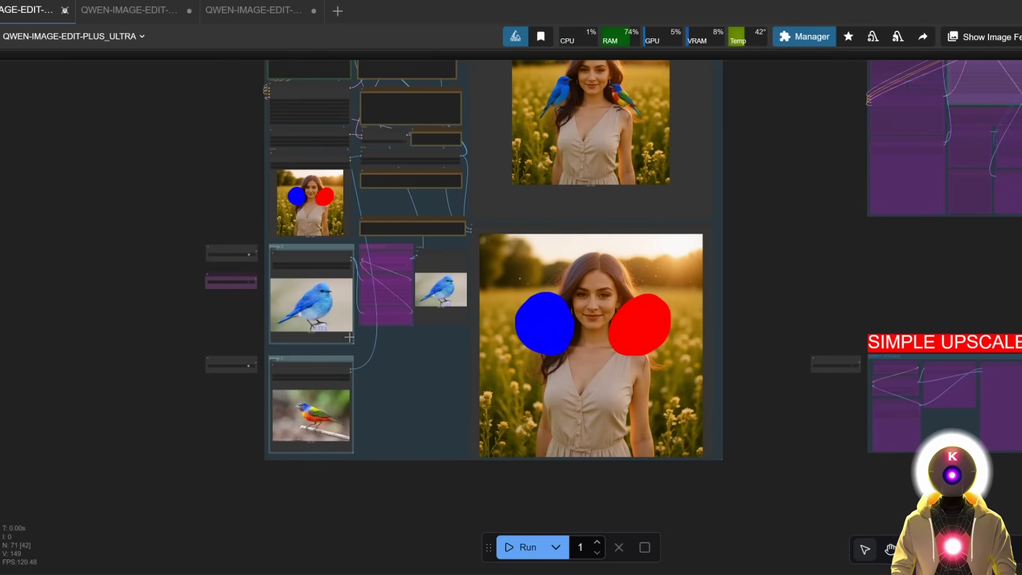
left_click_drag(371, 334, 418, 303)
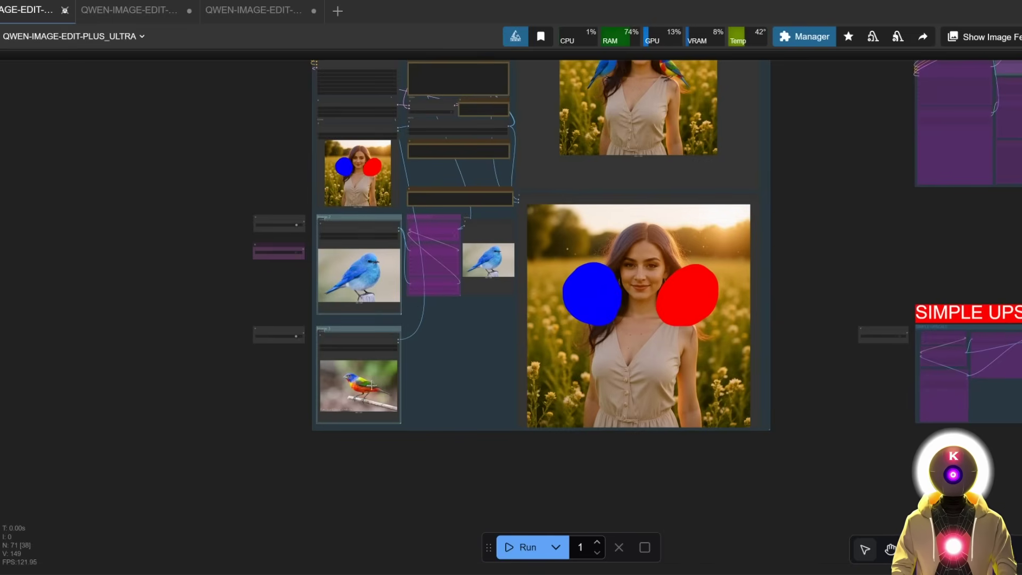
scroll(385, 318, "up", 5)
scroll(386, 318, "up", 6)
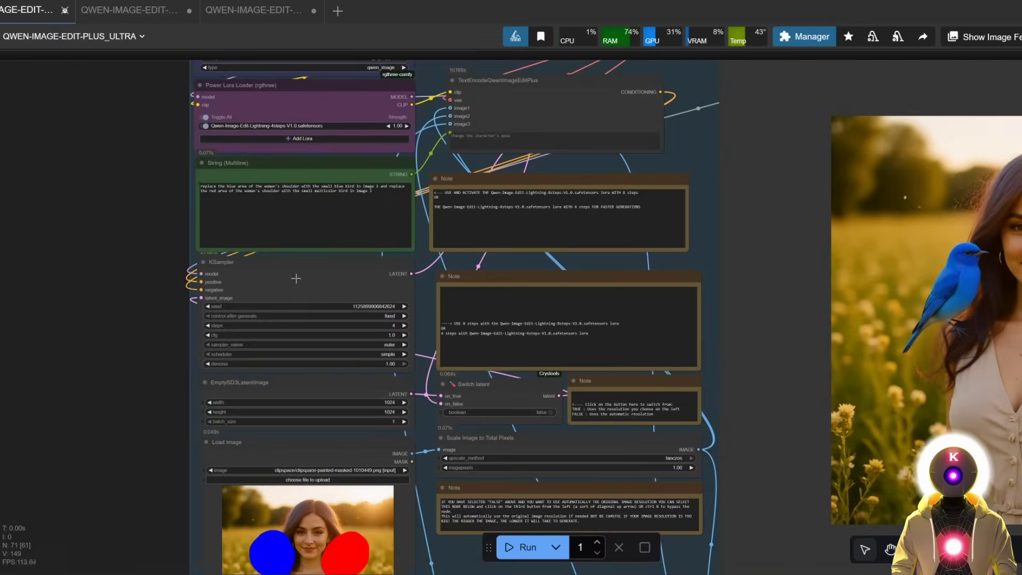
scroll(290, 296, "down", 2)
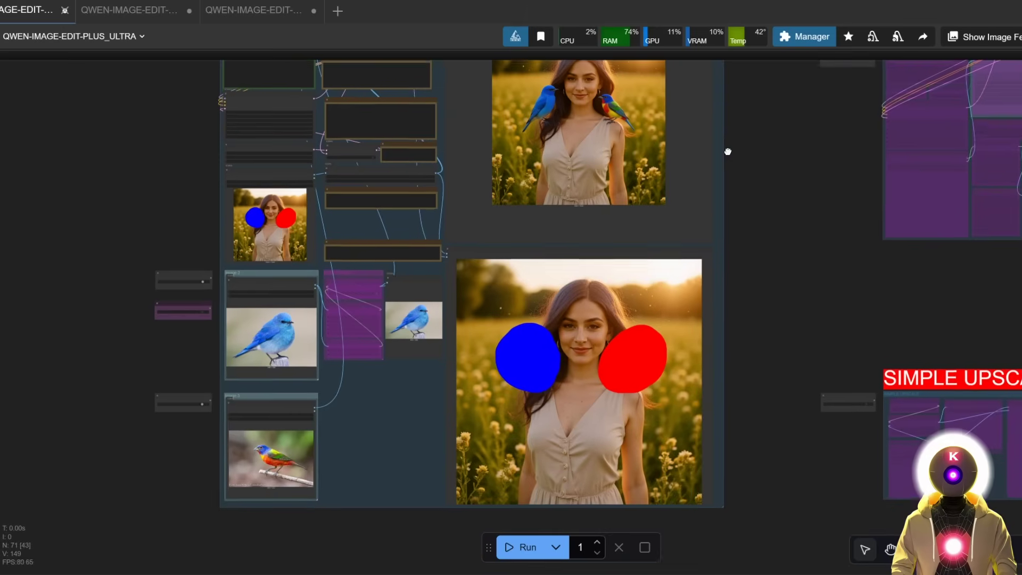
scroll(780, 271, "up", 3)
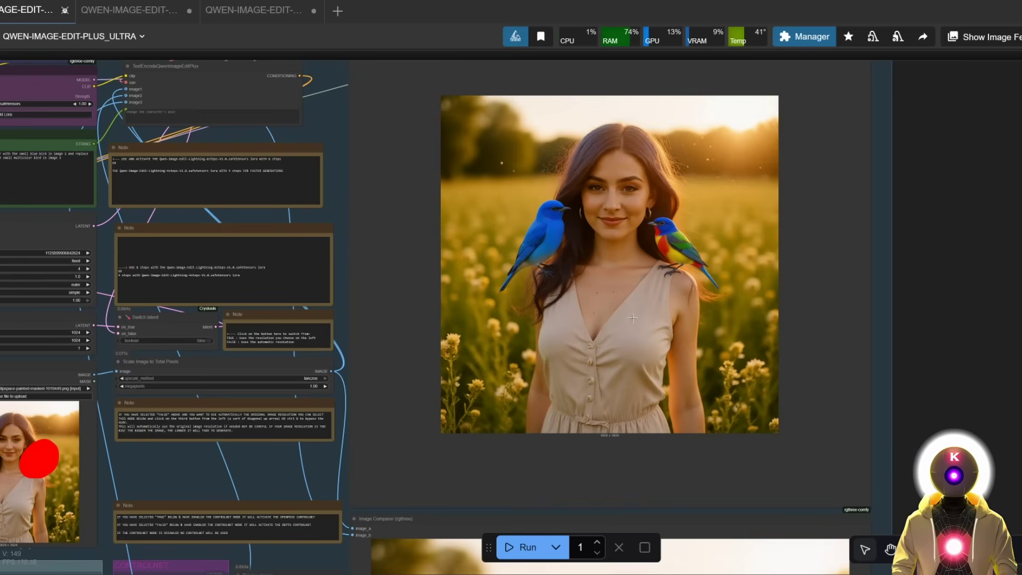
scroll(643, 305, "down", 2)
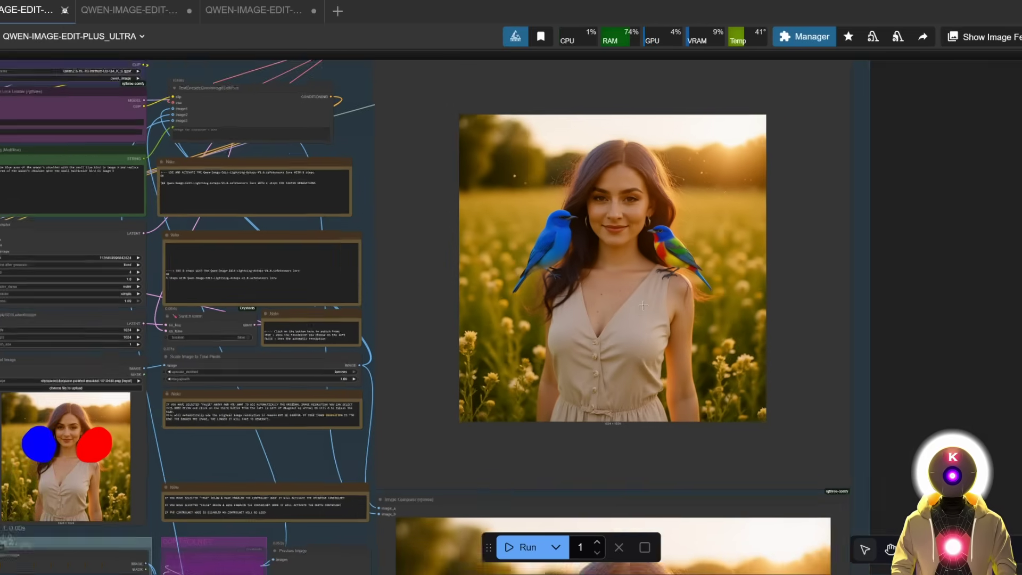
scroll(649, 301, "down", 5)
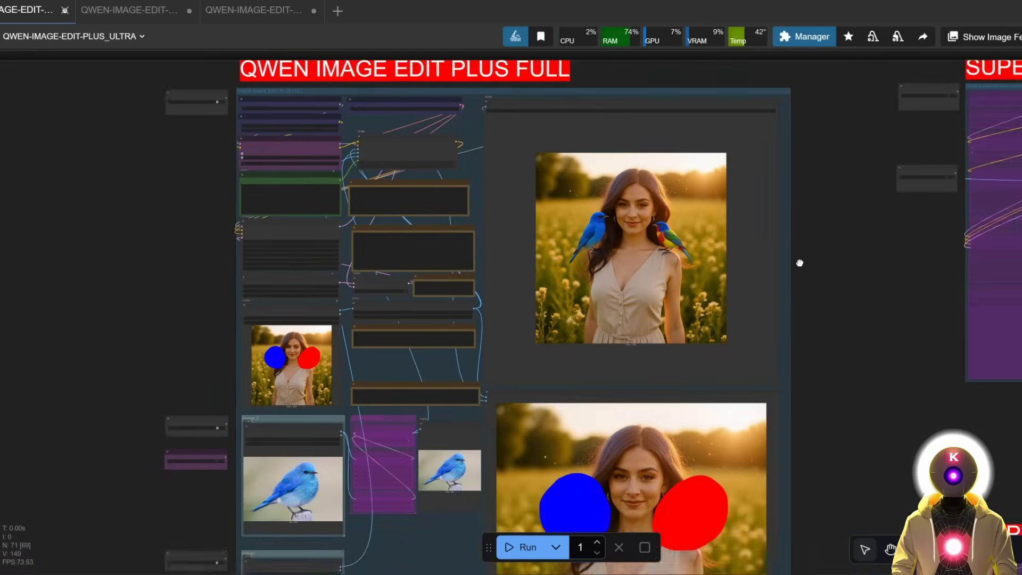
left_click_drag(856, 192, 812, 215)
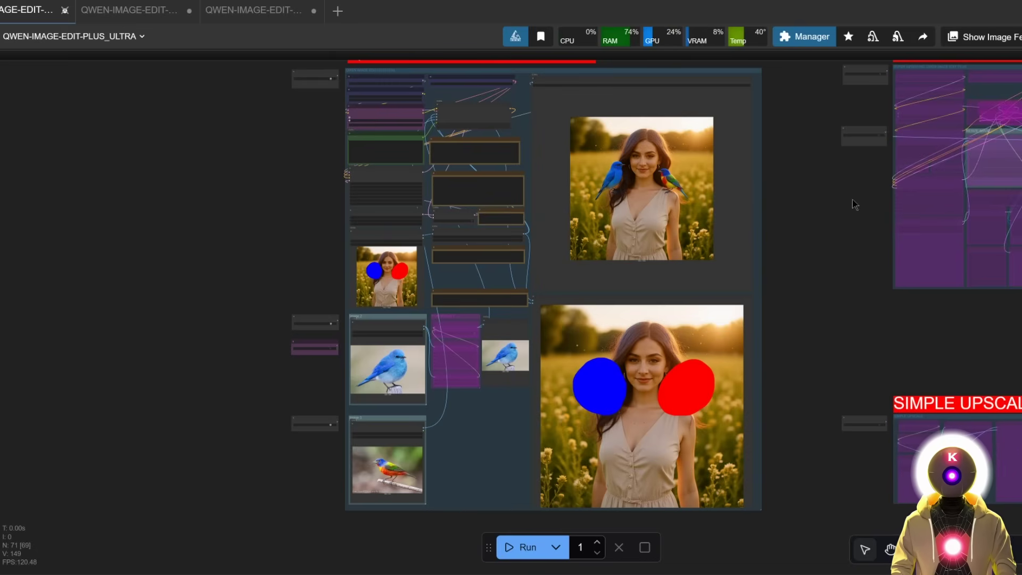
left_click_drag(851, 200, 806, 212)
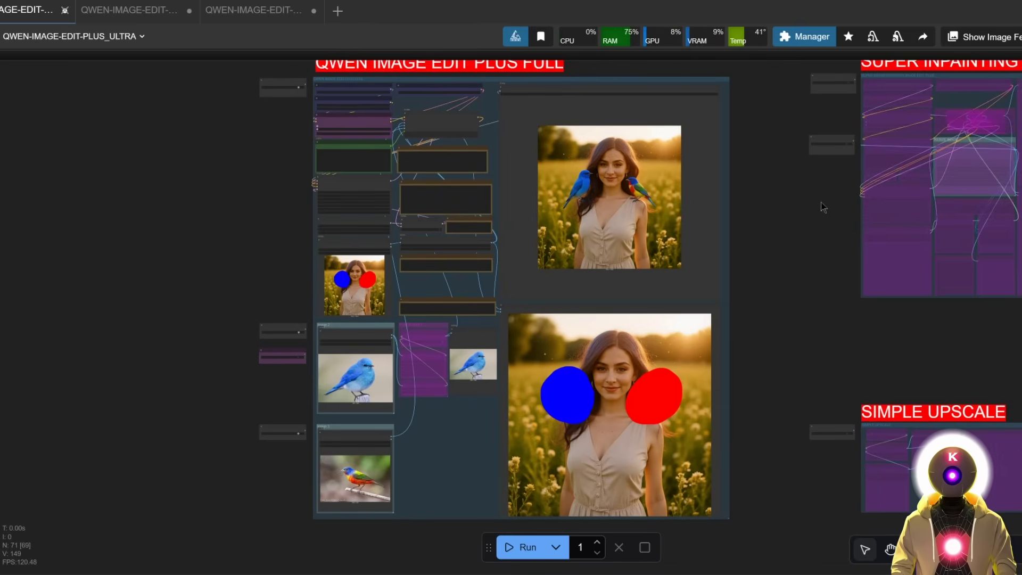